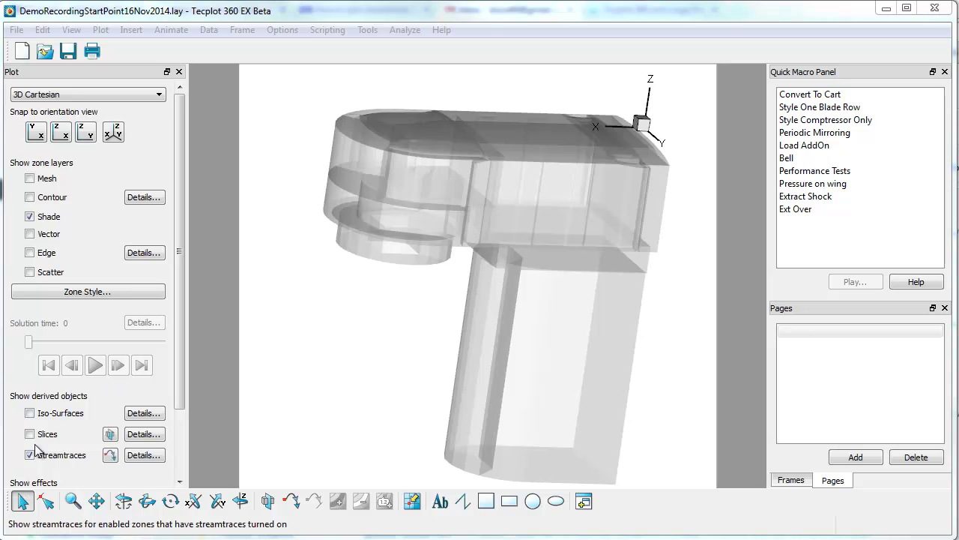
# Move the toolbar to the top and rotate the model to an upright, level view.
pyautogui.moveTo(6, 500); pyautogui.dragTo(109, 49)
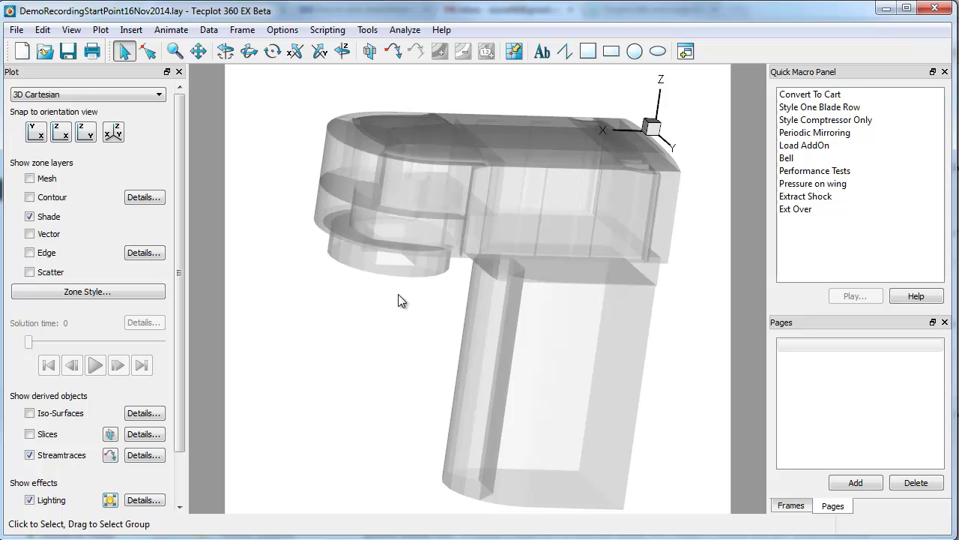
pyautogui.moveTo(471, 412); pyautogui.dragTo(516, 327, button='middle')
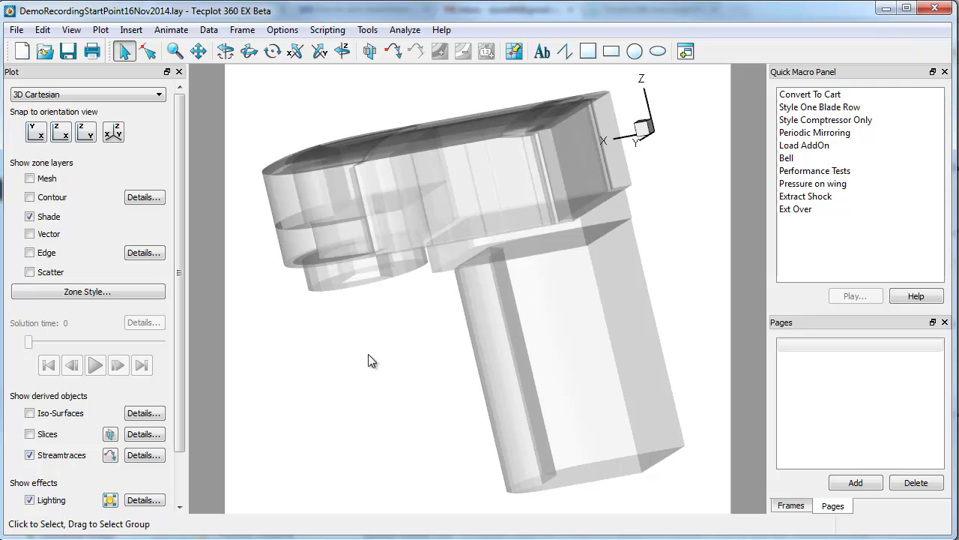
pyautogui.moveTo(377, 332); pyautogui.dragTo(377, 274, button='middle')
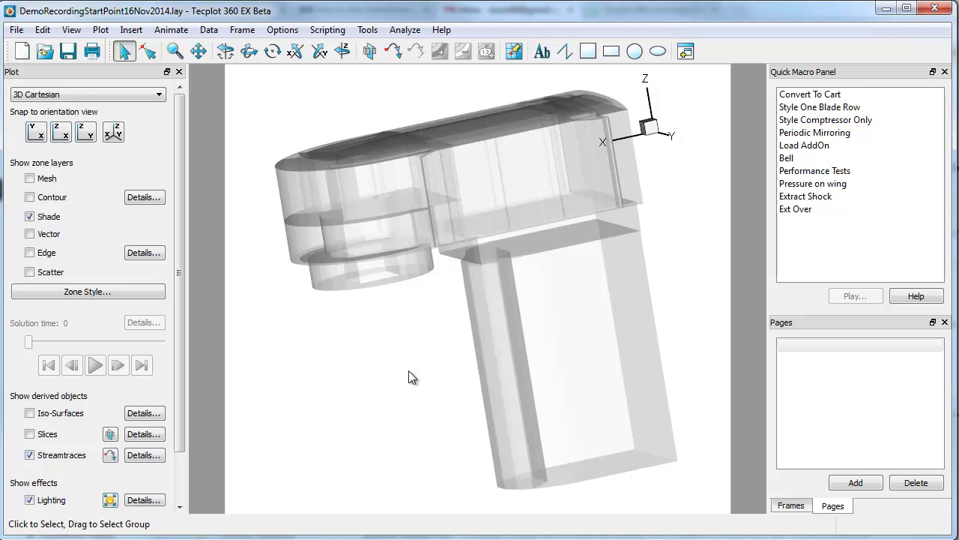
pyautogui.moveTo(392, 378); pyautogui.dragTo(638, 358, button='middle')
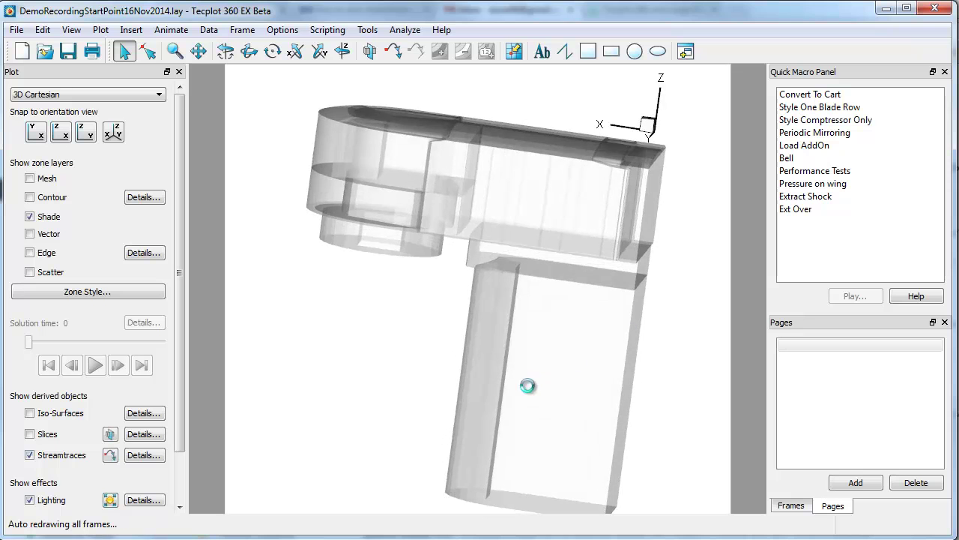
pyautogui.moveTo(529, 383); pyautogui.dragTo(635, 391, button='middle')
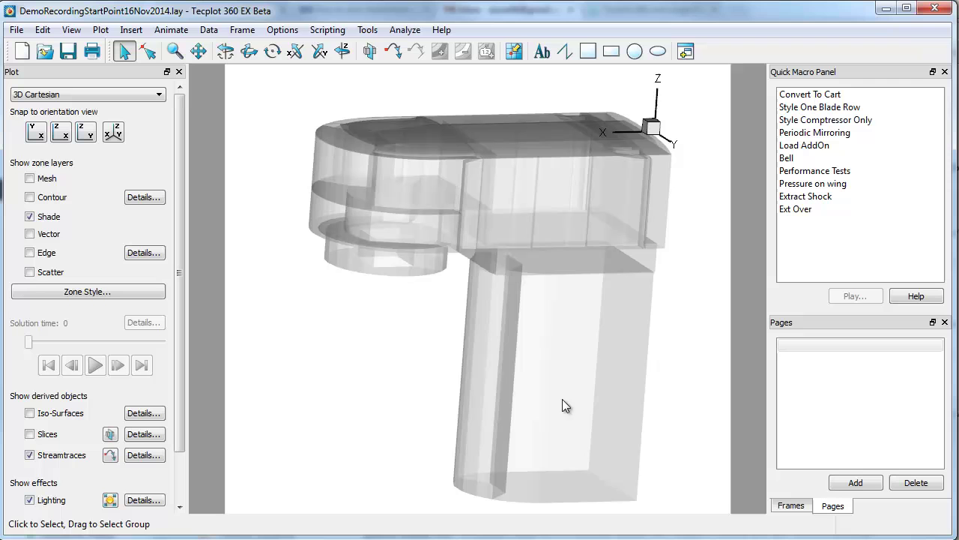
# Add a stack of slices through the model's lower body with the Slice tool.
pyautogui.click(110, 435)
pyautogui.click(544, 420)
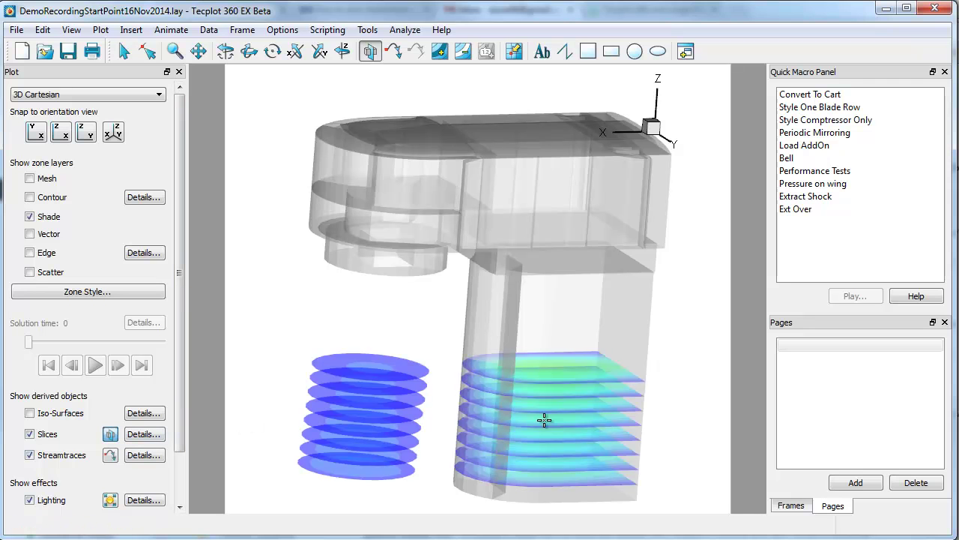
pyautogui.click(560, 317)
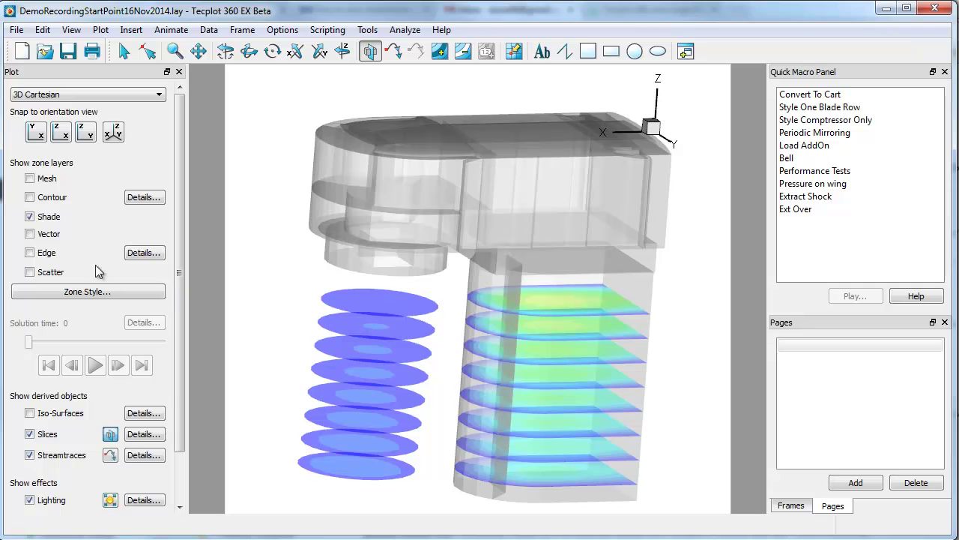
# Show only the primary slice, with start/end slices off, positioned at about Z = -0.915.
pyautogui.click(142, 435)
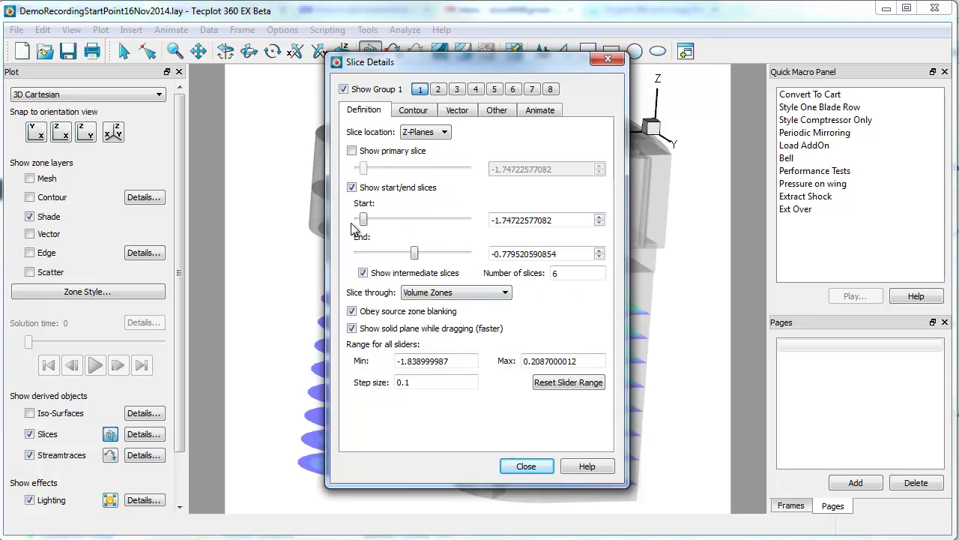
pyautogui.click(352, 152)
pyautogui.click(352, 187)
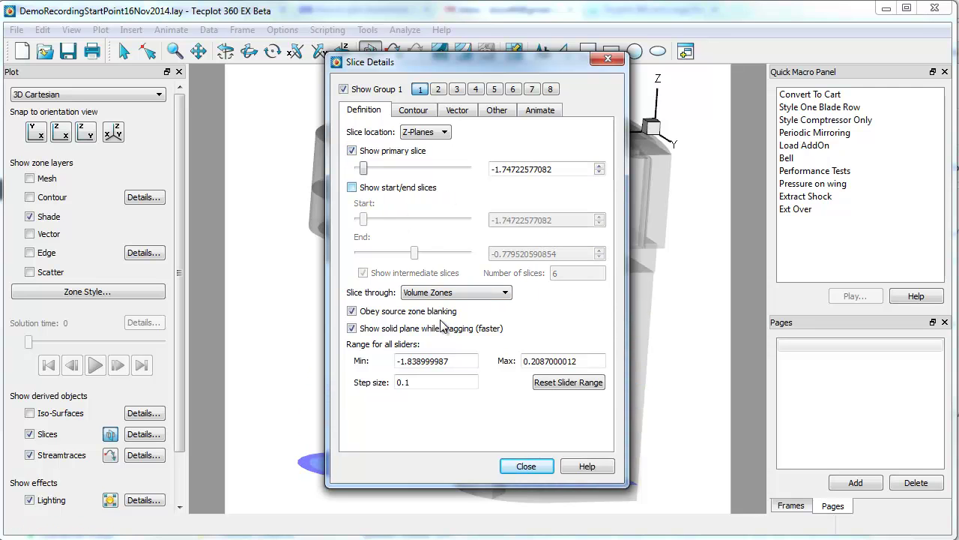
pyautogui.moveTo(515, 66); pyautogui.dragTo(786, 74)
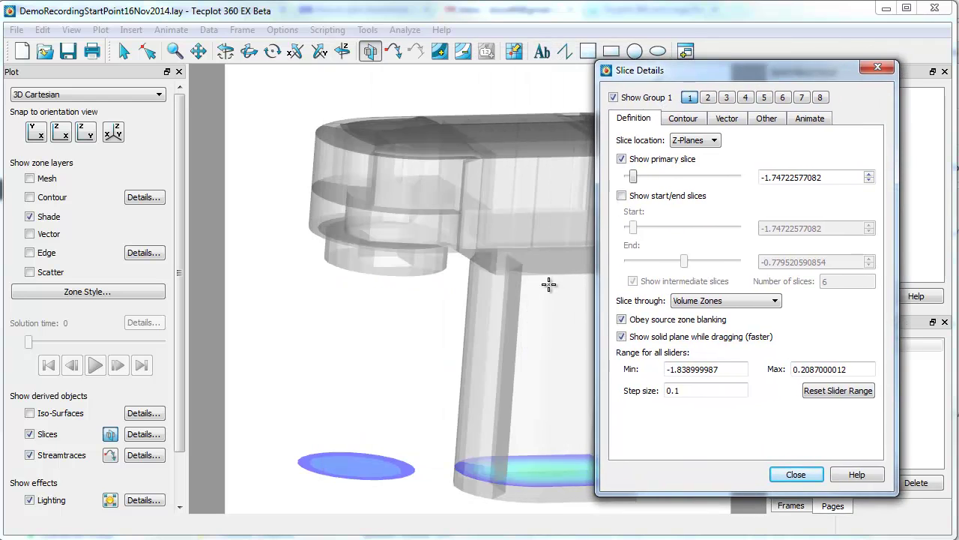
pyautogui.click(519, 339)
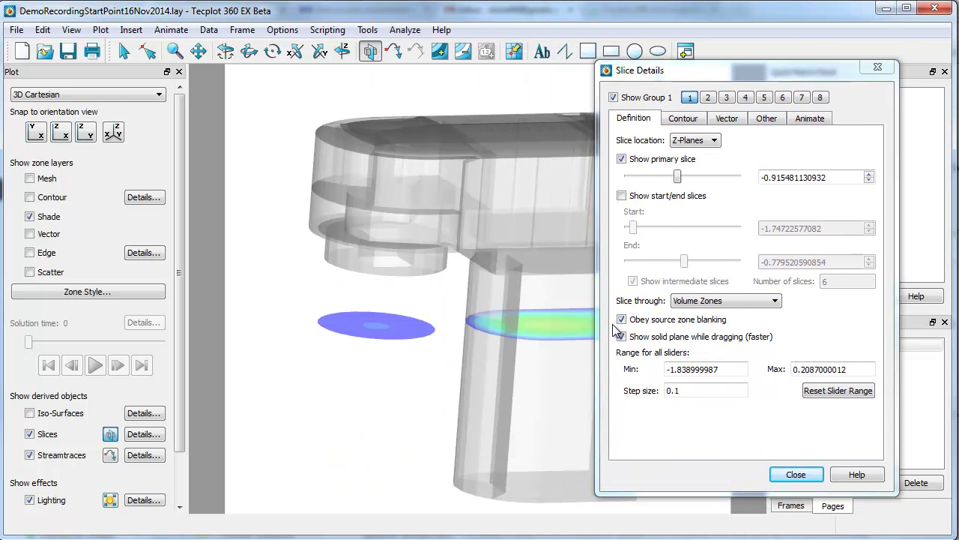
pyautogui.click(795, 474)
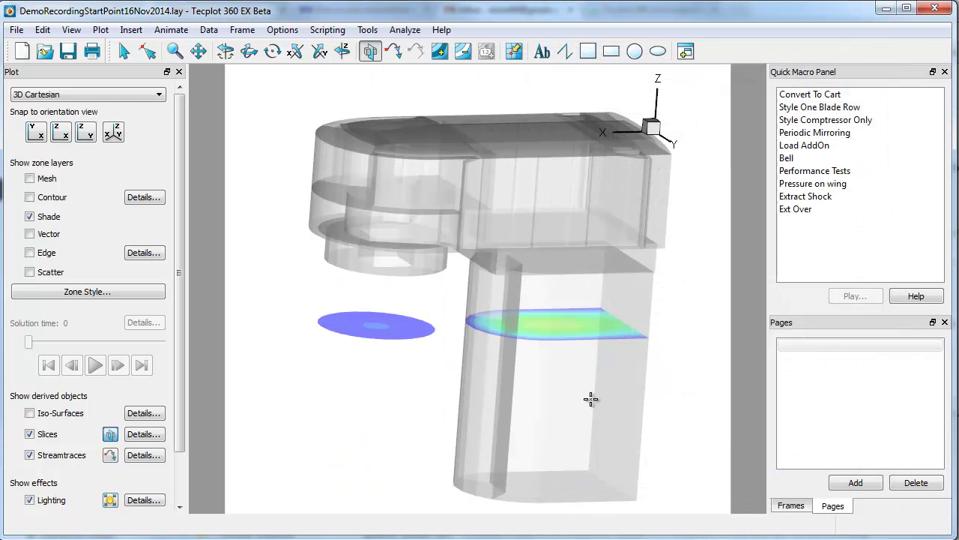
pyautogui.click(537, 353)
pyautogui.moveTo(572, 404)
pyautogui.mouseDown(button='middle')
pyautogui.moveTo(488, 407)
pyautogui.moveTo(579, 422)
pyautogui.mouseUp(button='middle')
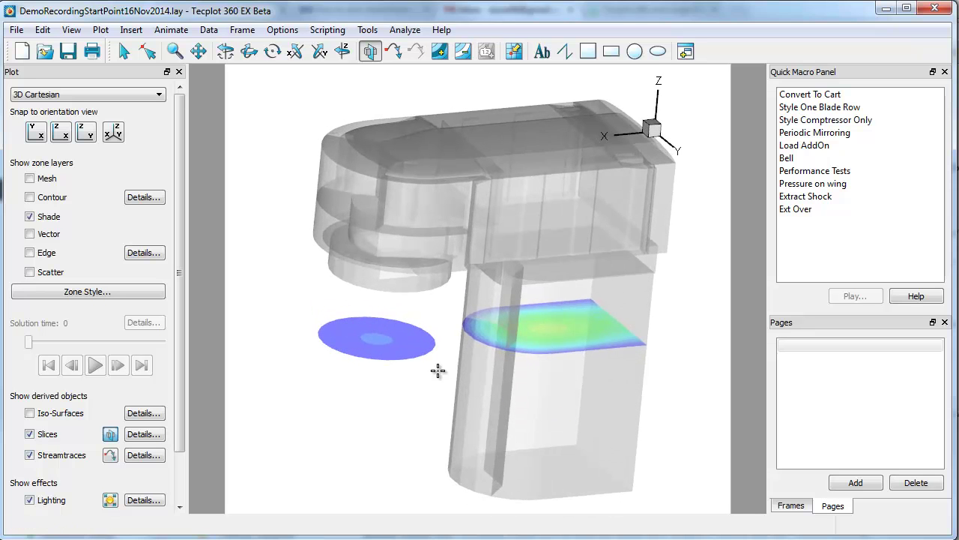
# Colour the slice by the C5: RHO-V contour variable.
pyautogui.rightClick(407, 351)
pyautogui.rightClick(402, 350)
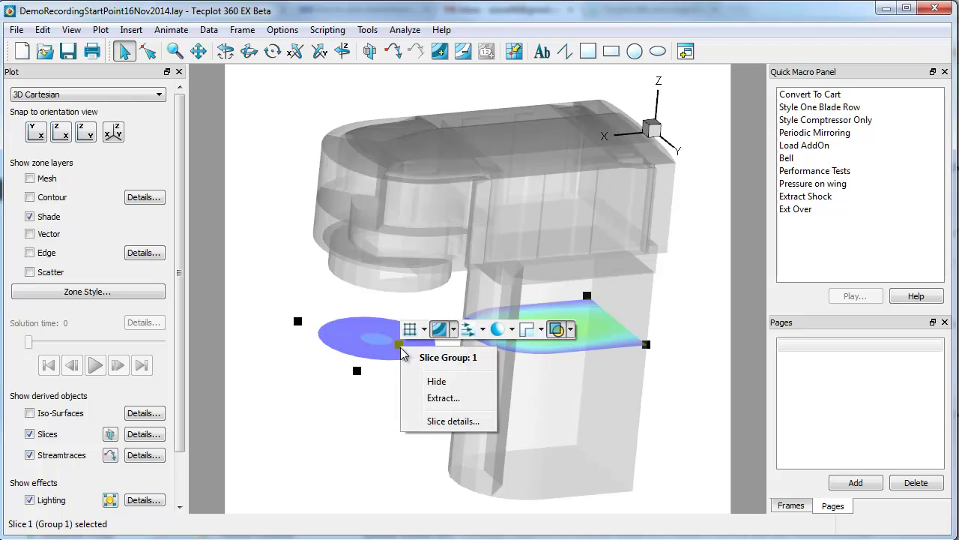
pyautogui.click(453, 330)
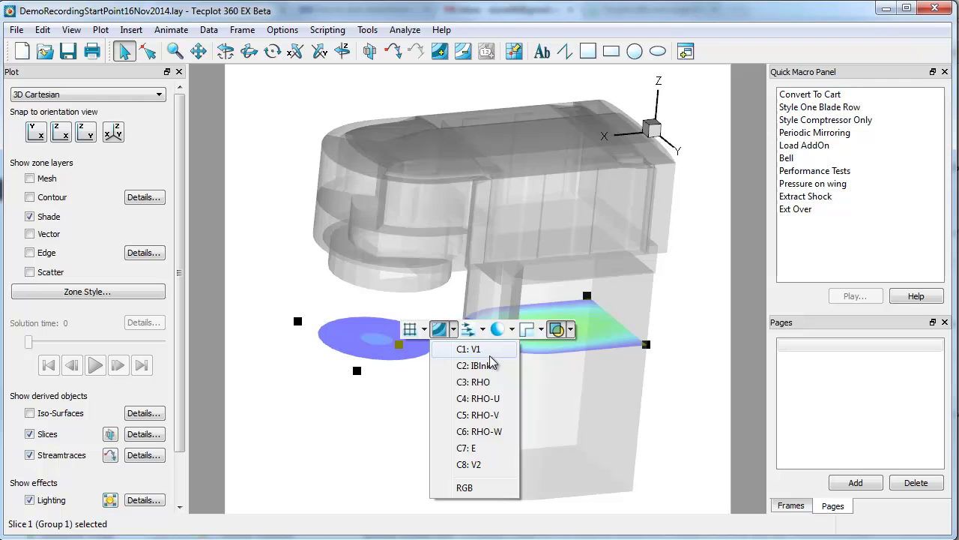
pyautogui.click(495, 415)
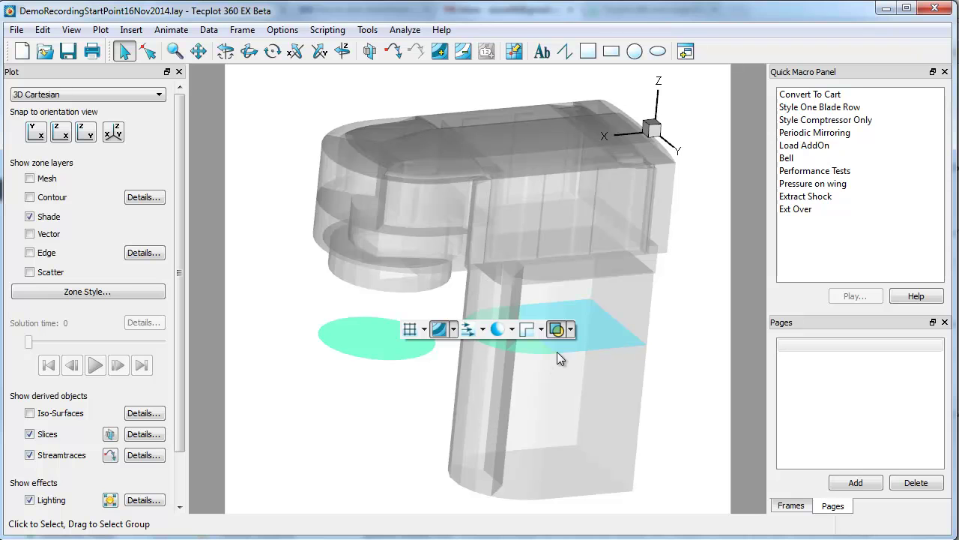
# Switch to streamtrace placement and seed streamtraces on the circular slice.
pyautogui.rightClick(364, 350)
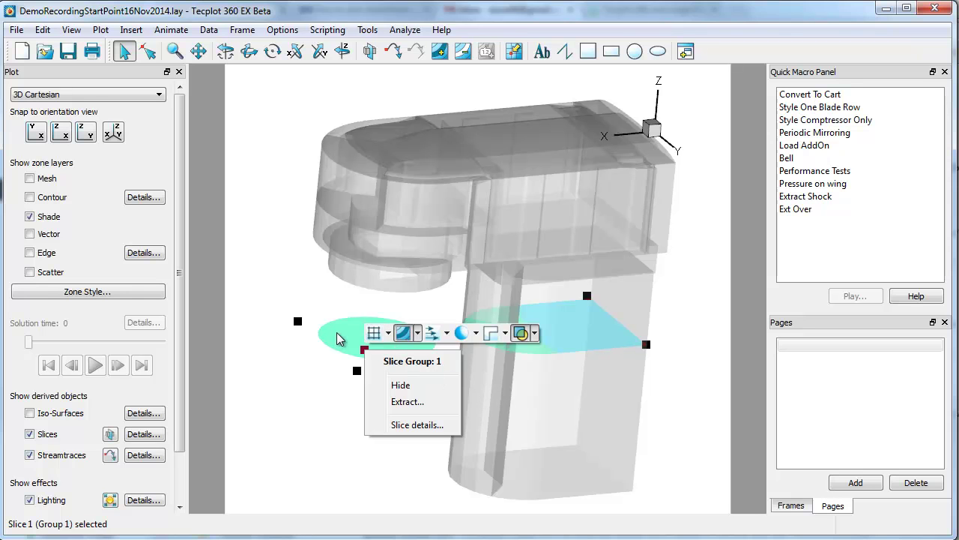
pyautogui.click(433, 335)
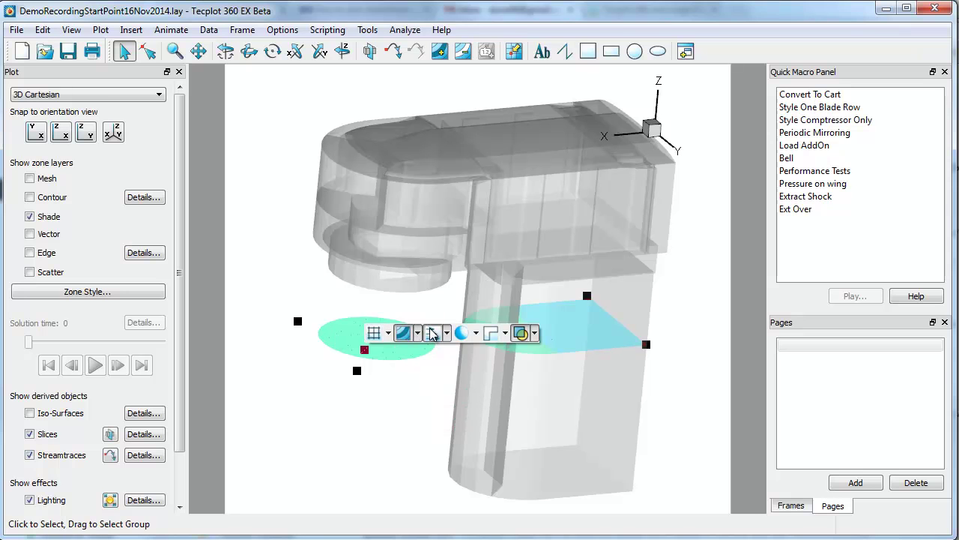
pyautogui.click(354, 333)
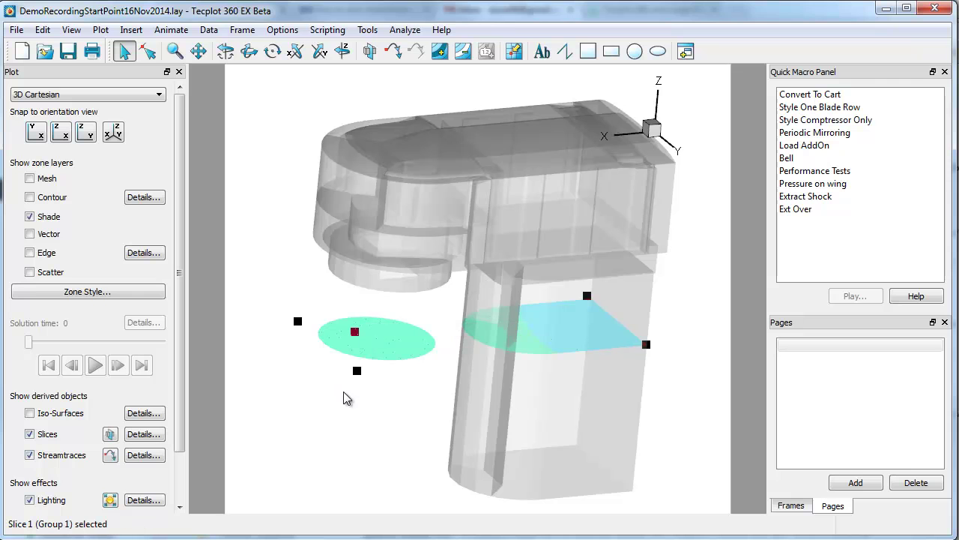
pyautogui.scroll(3, 390, 409)
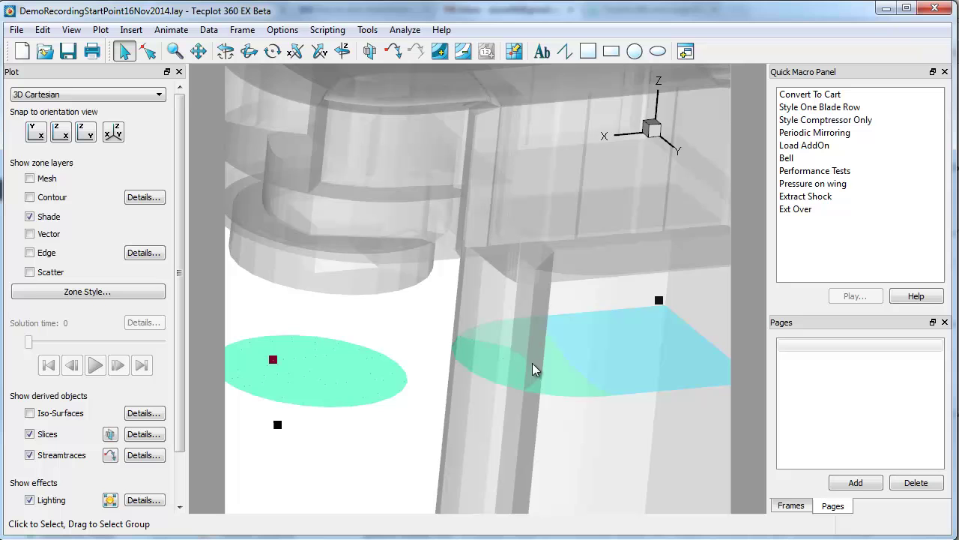
pyautogui.scroll(-3, 473, 322)
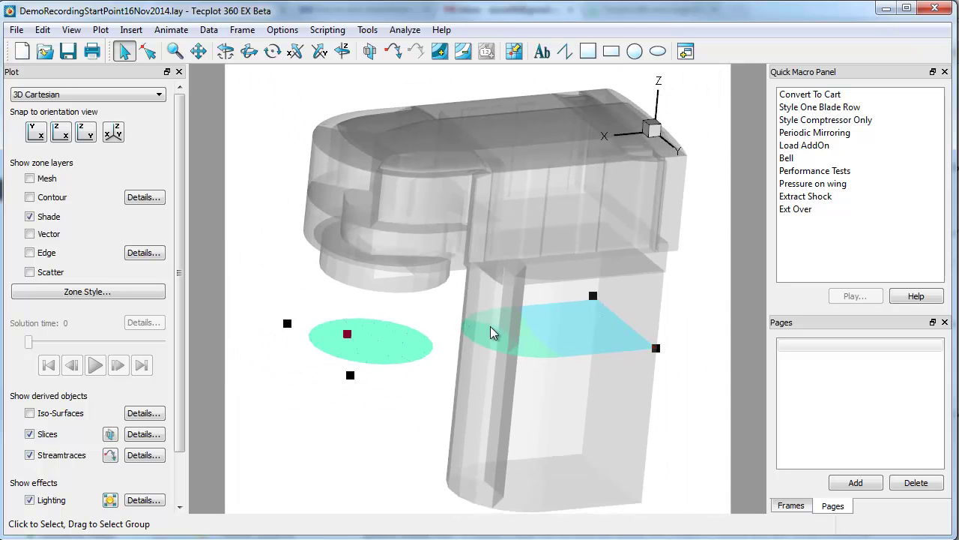
# Extract the current slice as a new zone.
pyautogui.click(368, 345)
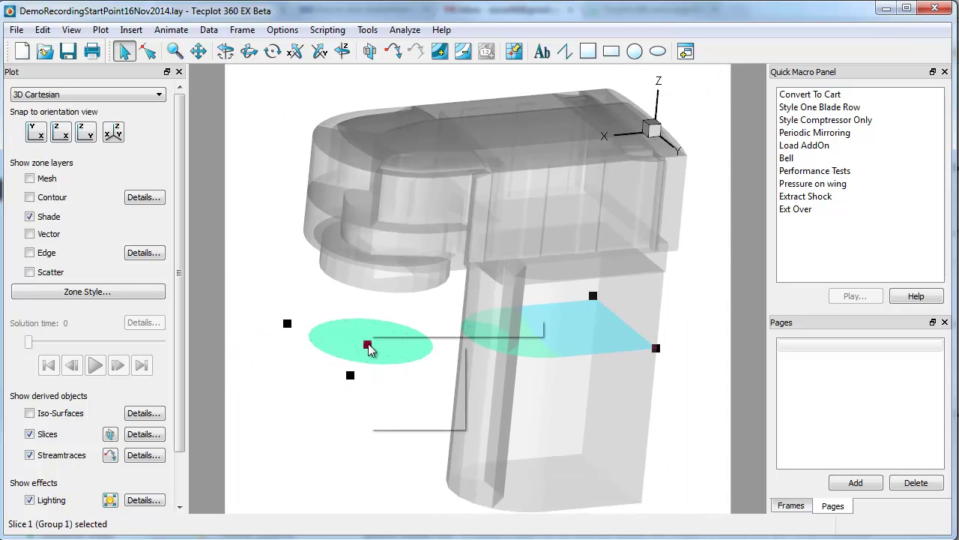
pyautogui.rightClick(368, 345)
pyautogui.click(411, 395)
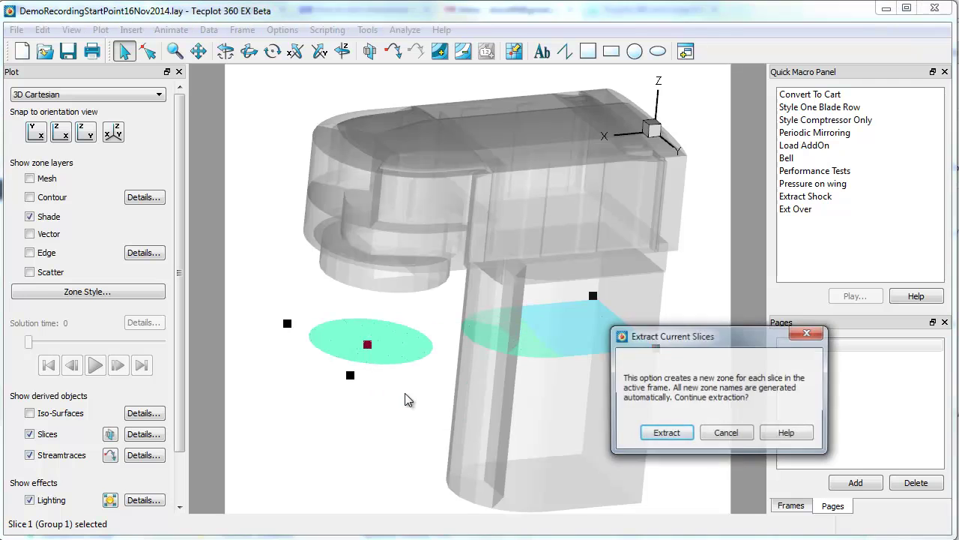
pyautogui.click(666, 433)
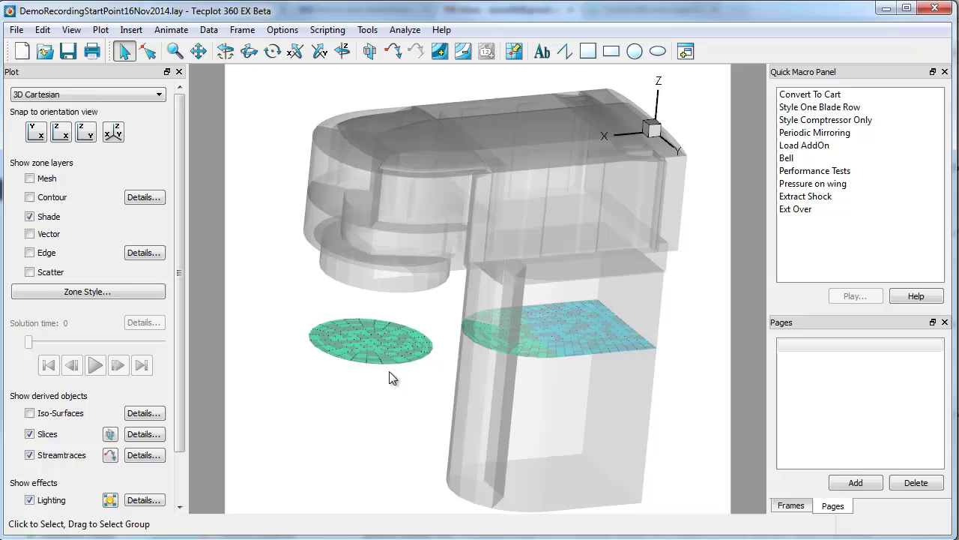
# Move the live slices lower in the body and select the extracted Z=-0.971813 slice zone.
pyautogui.click(111, 435)
pyautogui.click(516, 407)
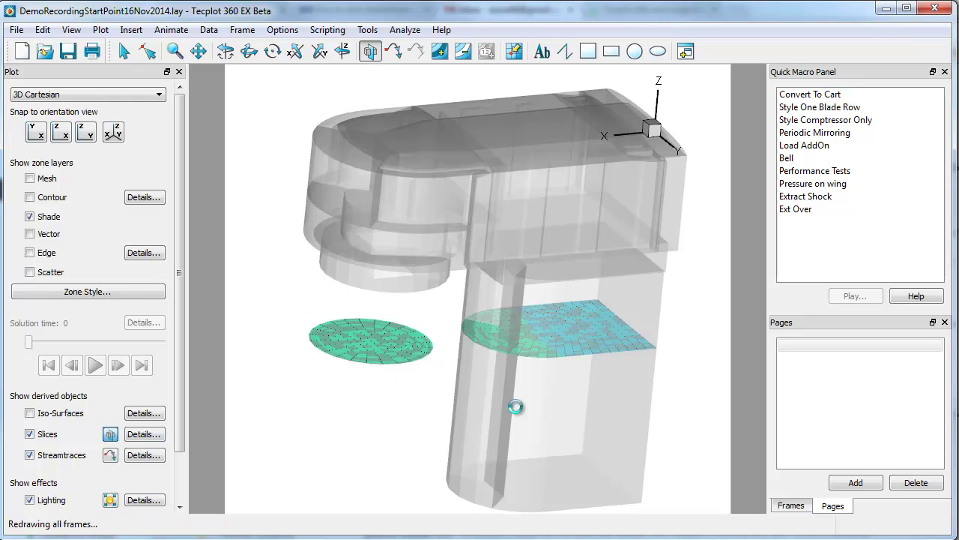
pyautogui.click(516, 445)
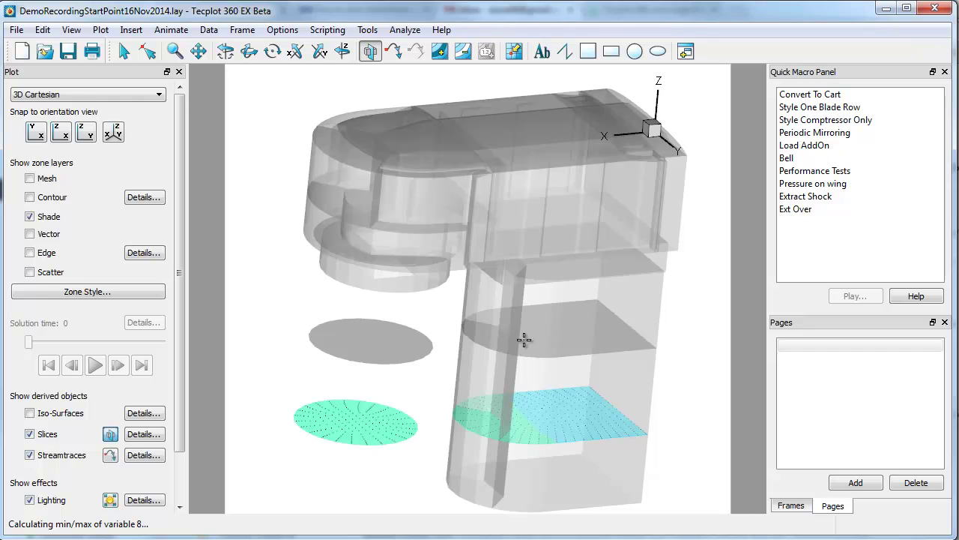
pyautogui.rightClick(395, 352)
pyautogui.click(386, 349)
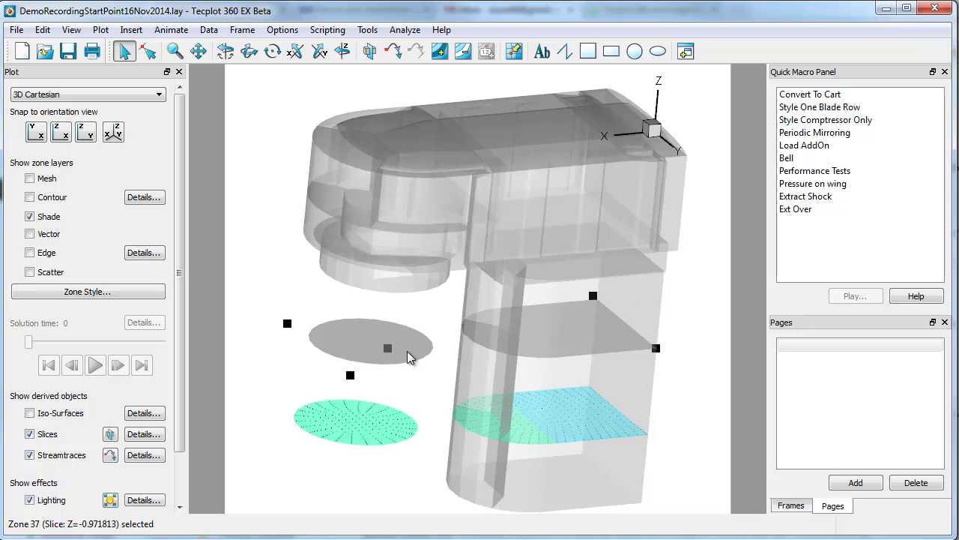
# Create volume-line streamtraces seeded on the selected extracted slice.
pyautogui.click(144, 455)
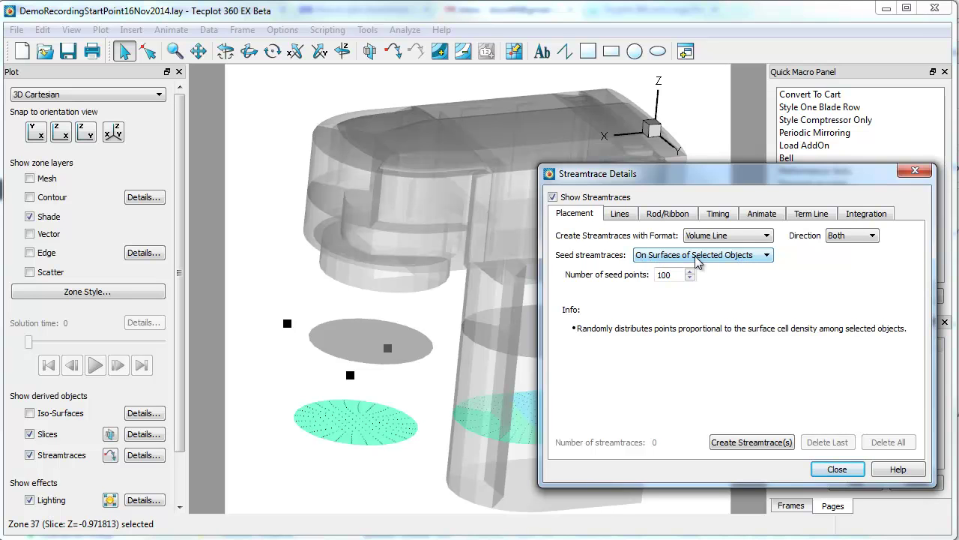
pyautogui.click(757, 236)
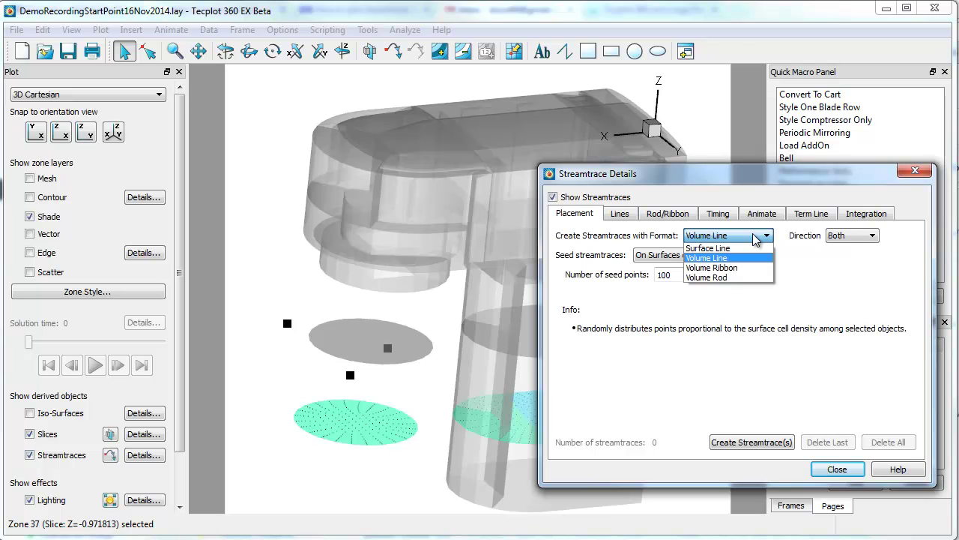
pyautogui.click(756, 239)
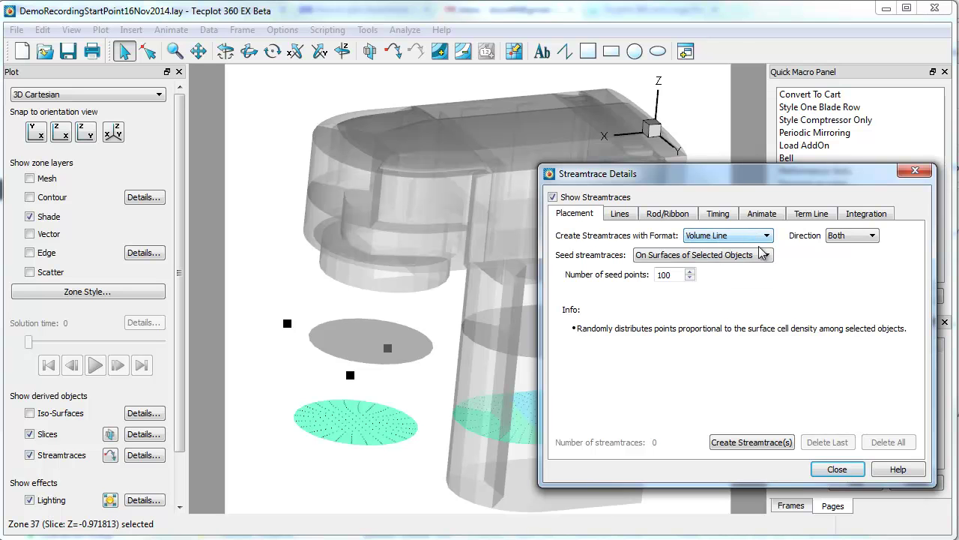
pyautogui.click(773, 443)
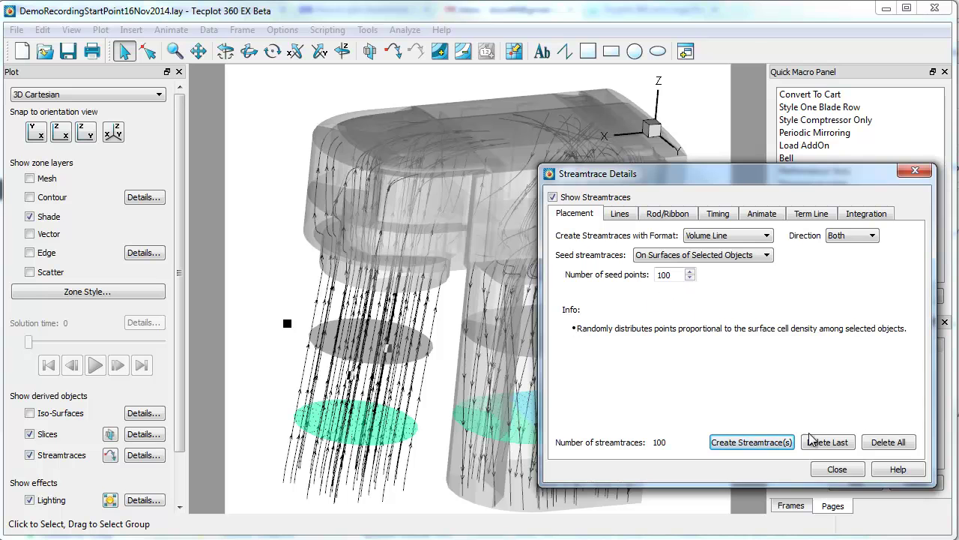
# Delete all streamtraces and recreate them as 100 Surface Line streamtraces.
pyautogui.click(886, 443)
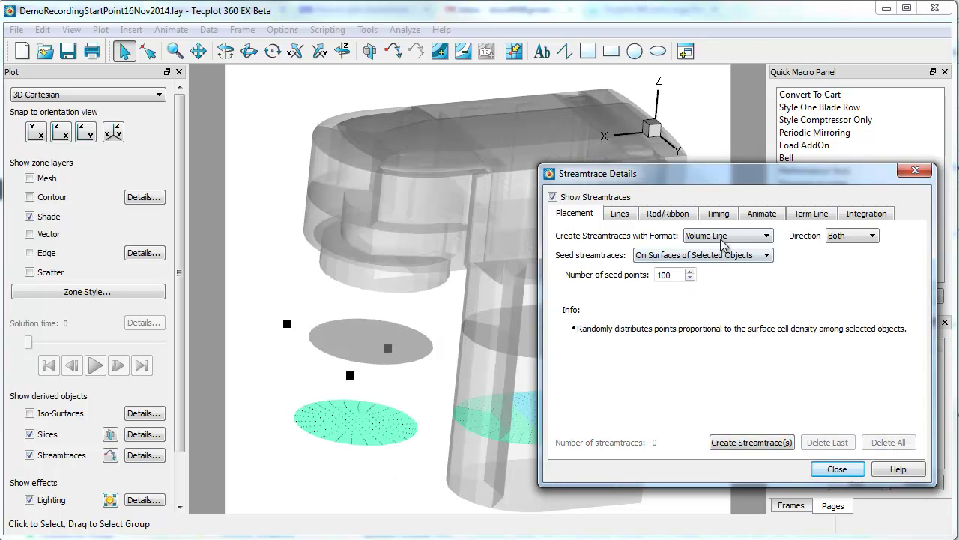
pyautogui.click(723, 237)
pyautogui.click(708, 247)
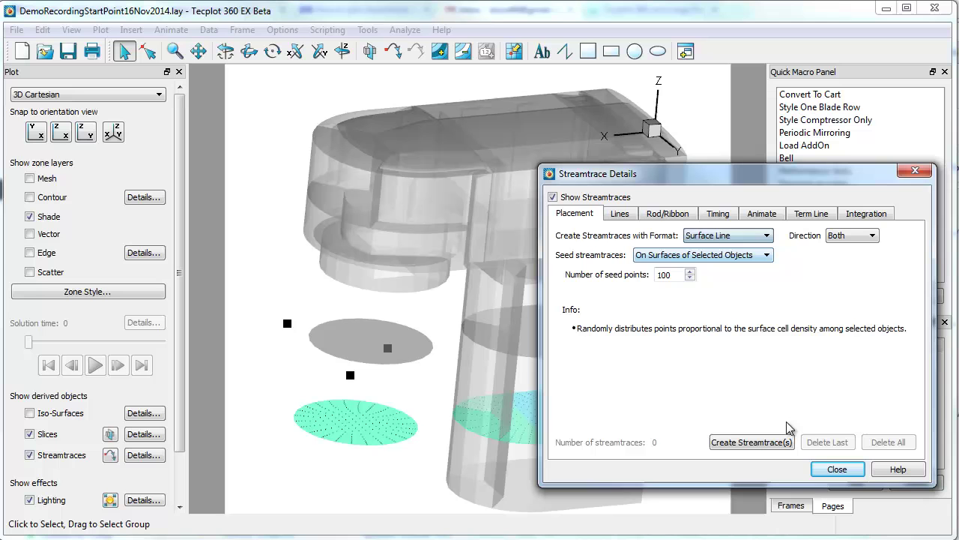
pyautogui.click(781, 442)
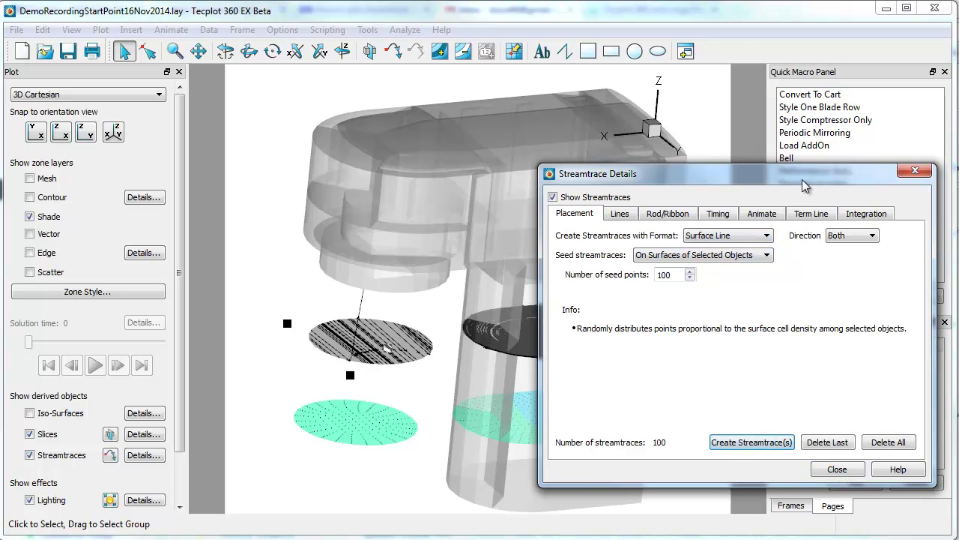
pyautogui.click(915, 171)
# Set the streamtrace line colour to Multi so the lines follow the contour colouring.
pyautogui.scroll(10, 580, 362)
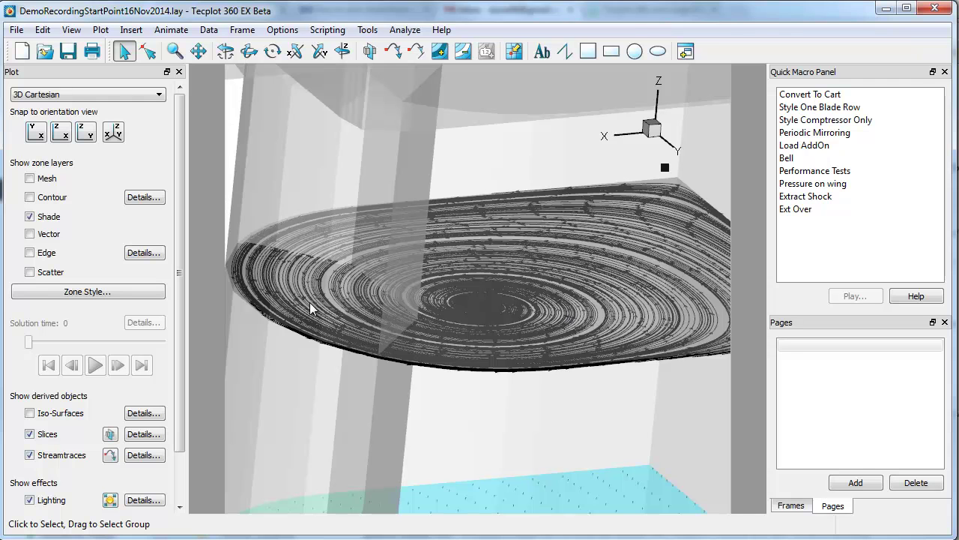
pyautogui.rightClick(597, 329)
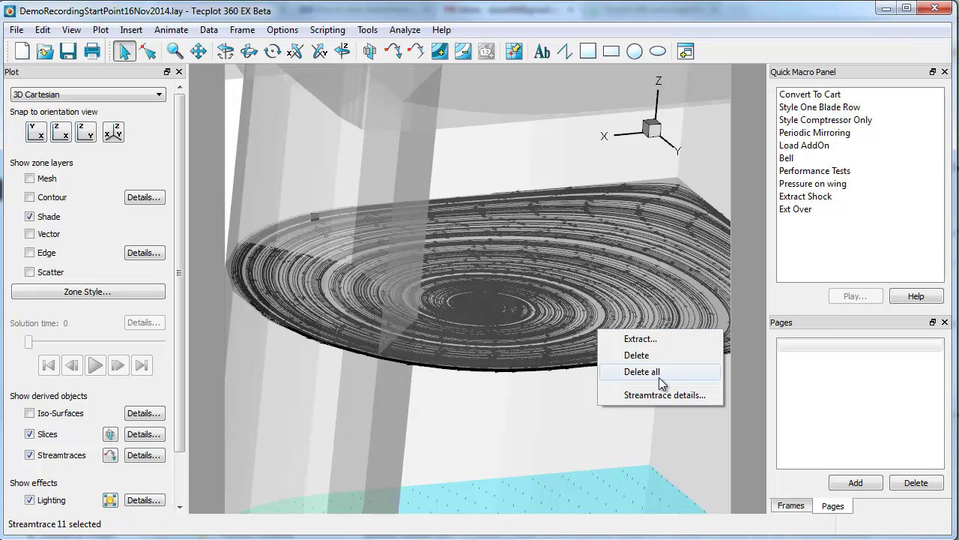
pyautogui.click(142, 455)
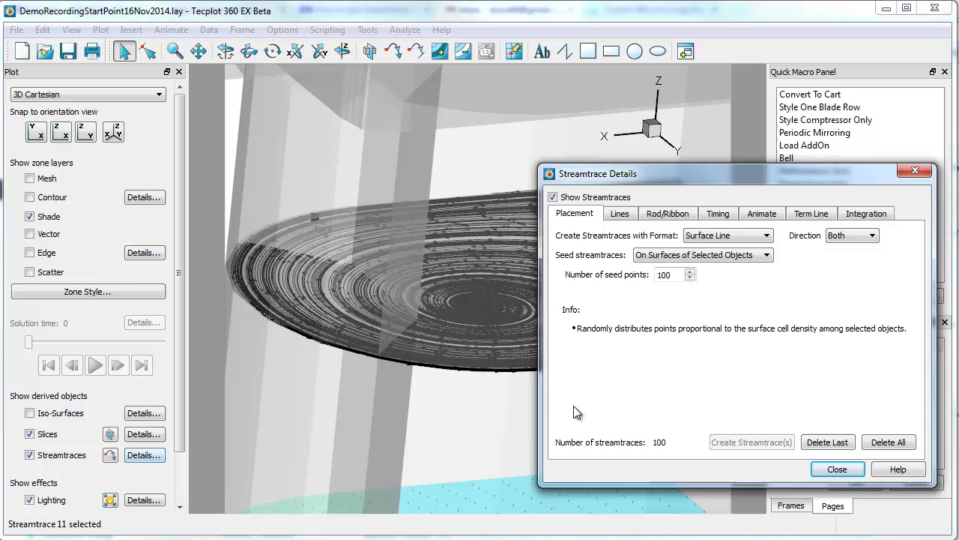
pyautogui.click(621, 214)
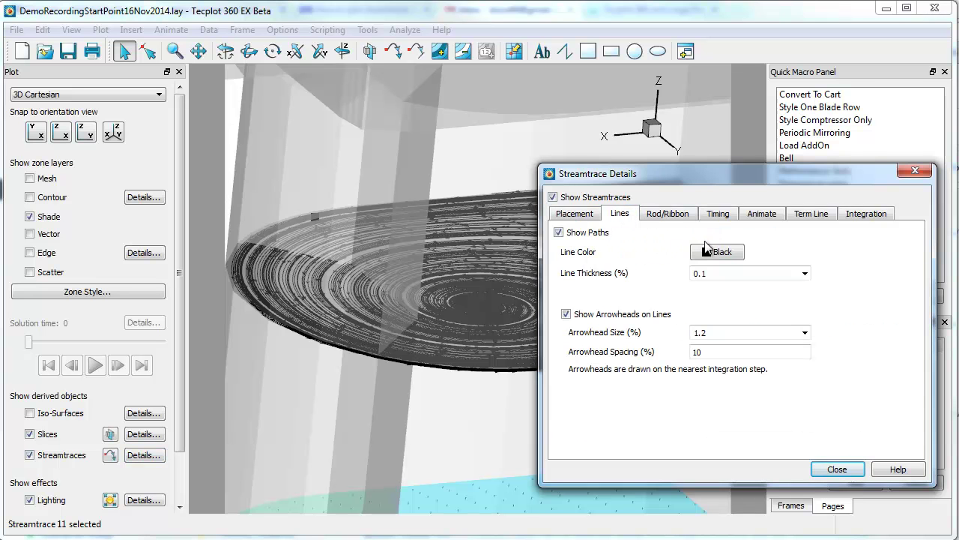
pyautogui.click(678, 251)
pyautogui.click(678, 393)
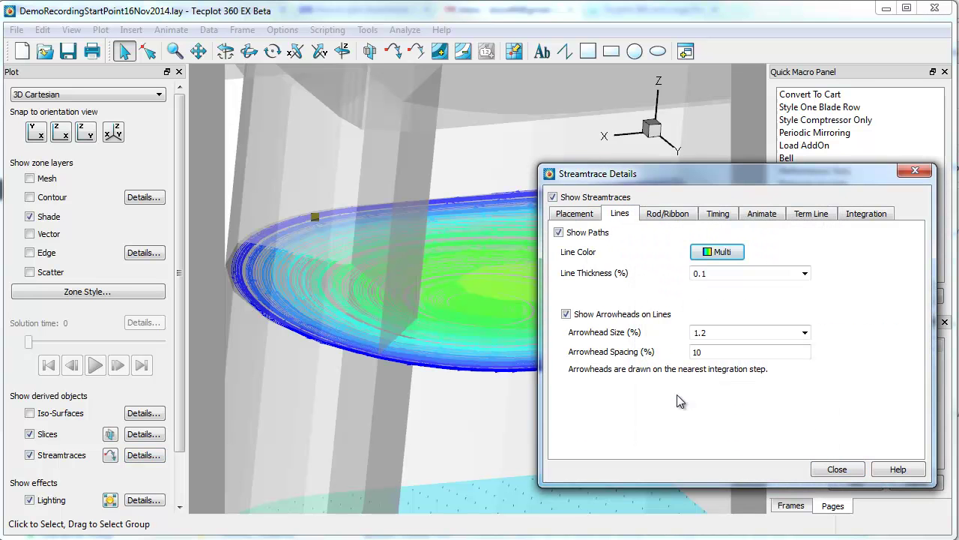
pyautogui.click(838, 469)
pyautogui.moveTo(631, 437); pyautogui.dragTo(652, 316, button='middle')
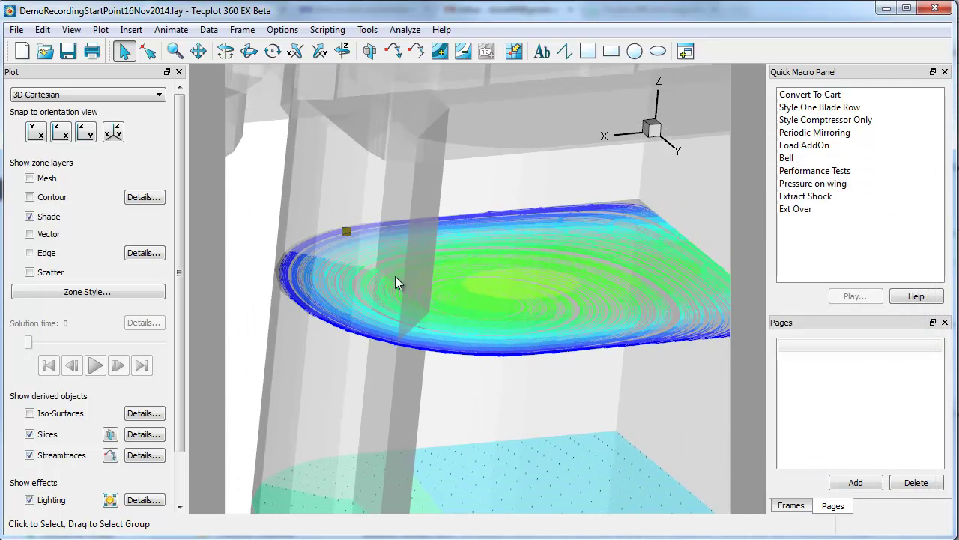
# Tilt the view and zoom out to show the streamtrace slice within the machine body.
pyautogui.moveTo(619, 358); pyautogui.dragTo(509, 373, button='middle')
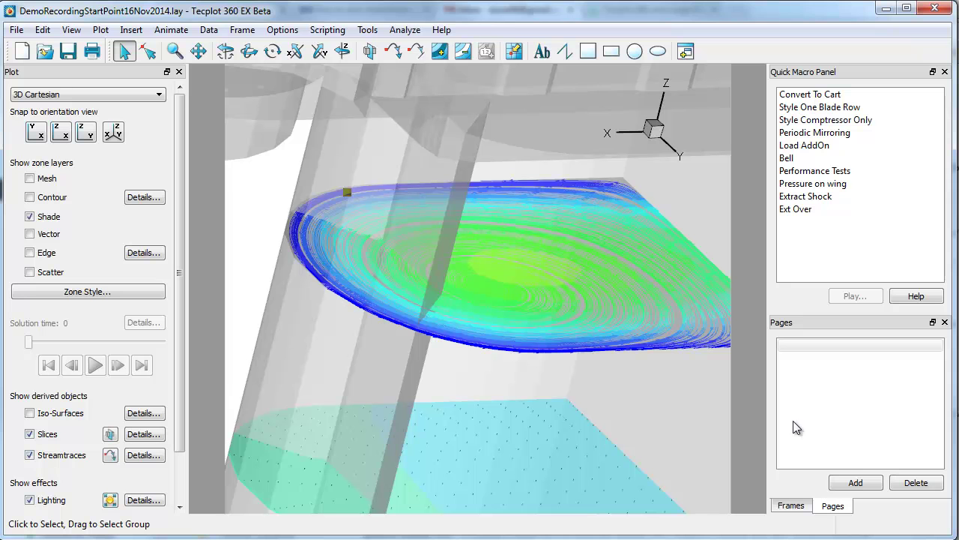
pyautogui.moveTo(611, 412); pyautogui.dragTo(650, 191, button='middle')
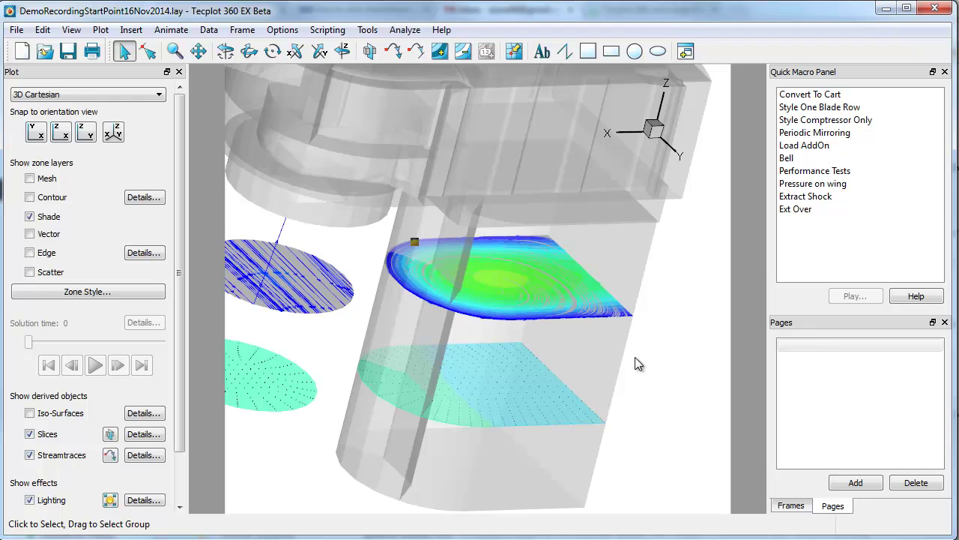